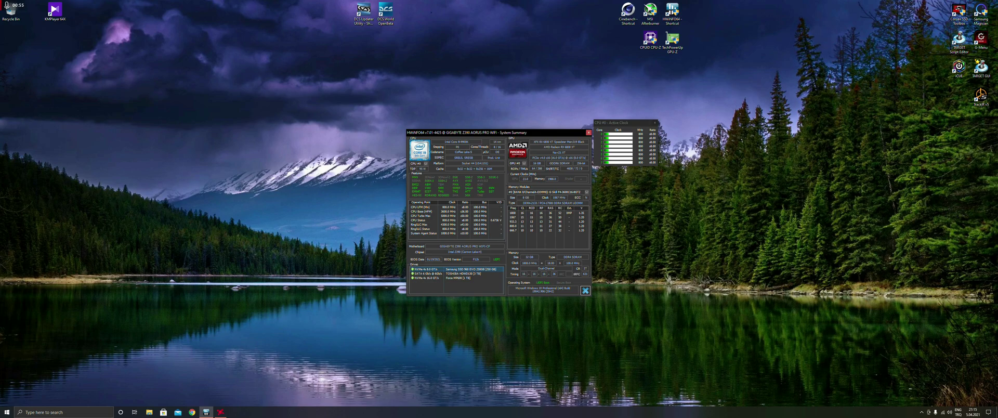
Step: Select the Force MP600 drive in the HWiNFO64 summary, and view the folders on the GAMES (D:) drive in File Explorer
left_click(457, 278)
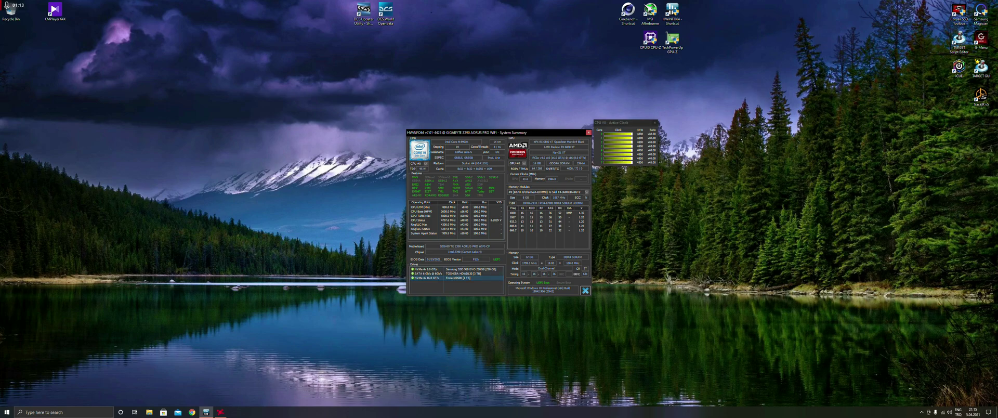
left_click(149, 411)
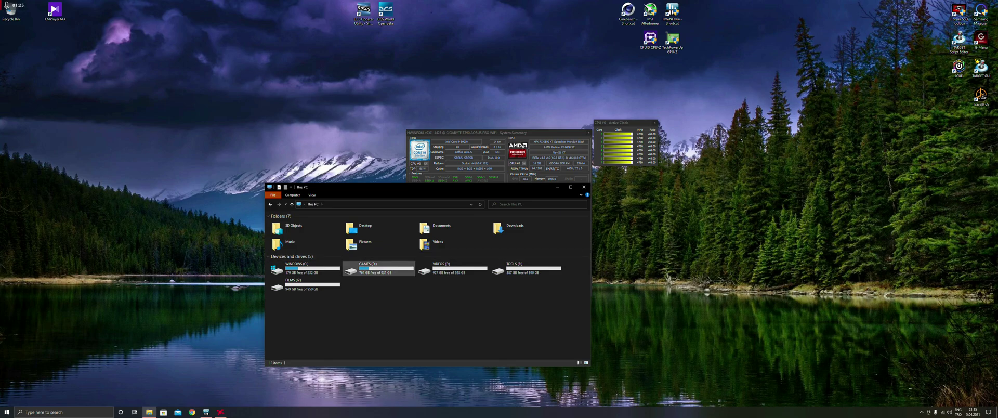
double_click(378, 268)
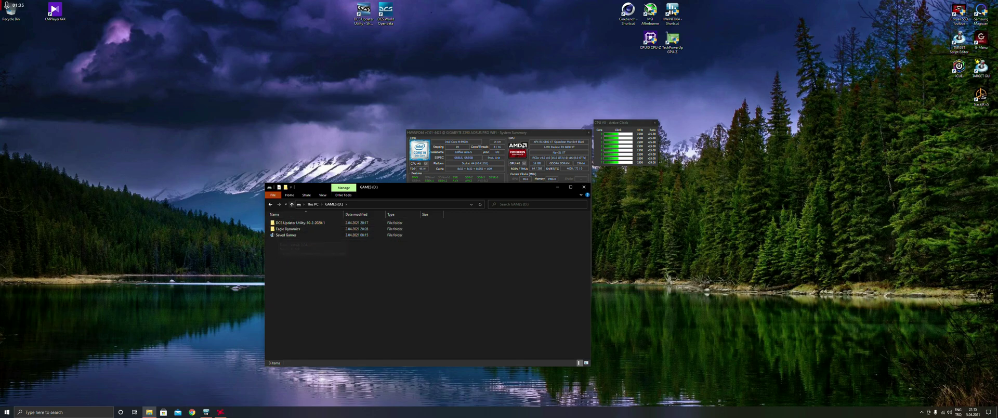
left_click(292, 204)
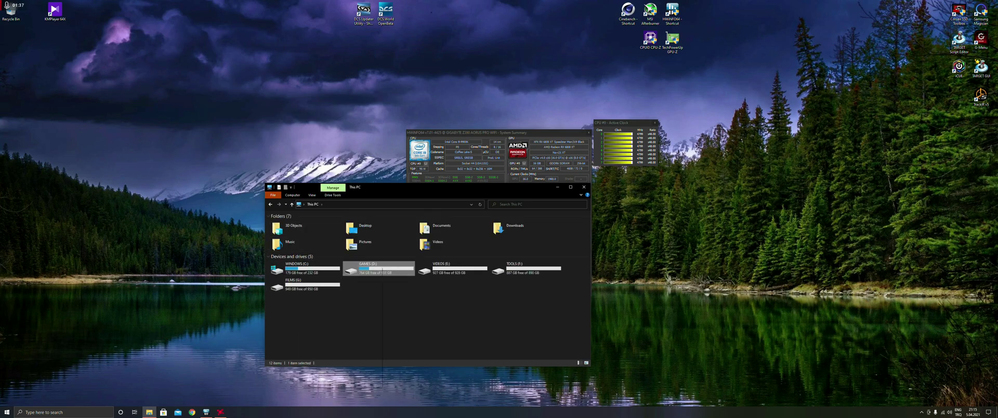
Step: Open the properties of the GAMES (D:) drive and examine the disk drives in its hardware list
right_click(303, 267)
left_click(319, 383)
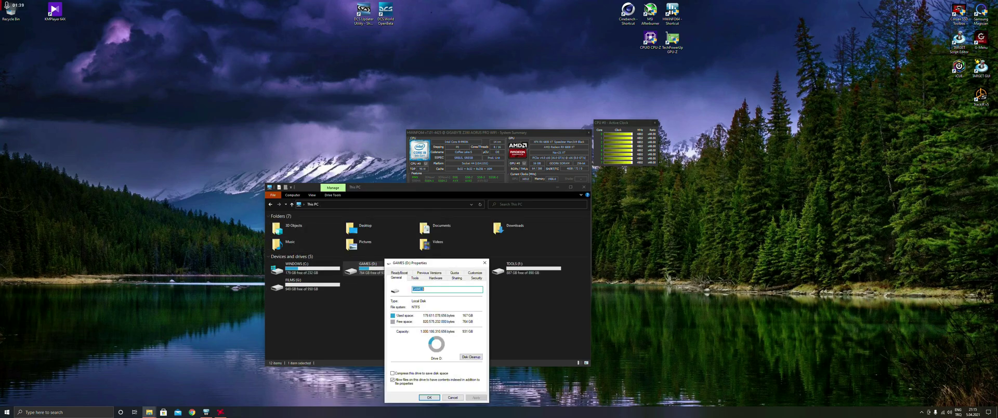
left_click(436, 278)
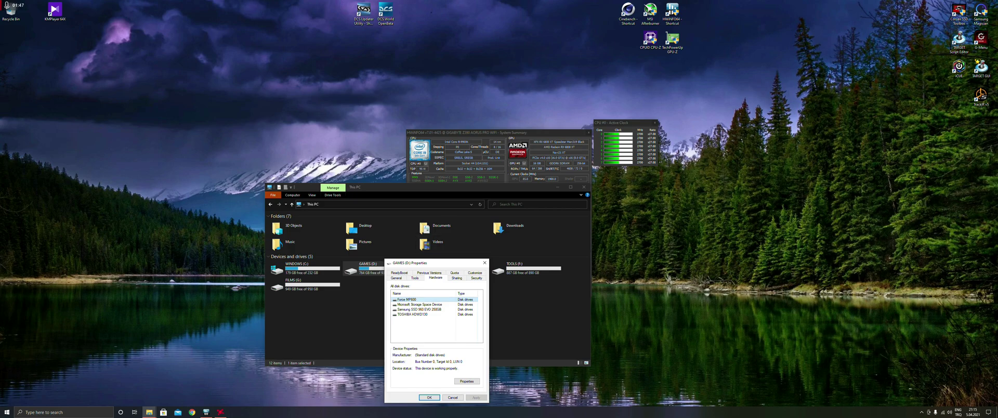
left_click_drag(468, 133, 478, 56)
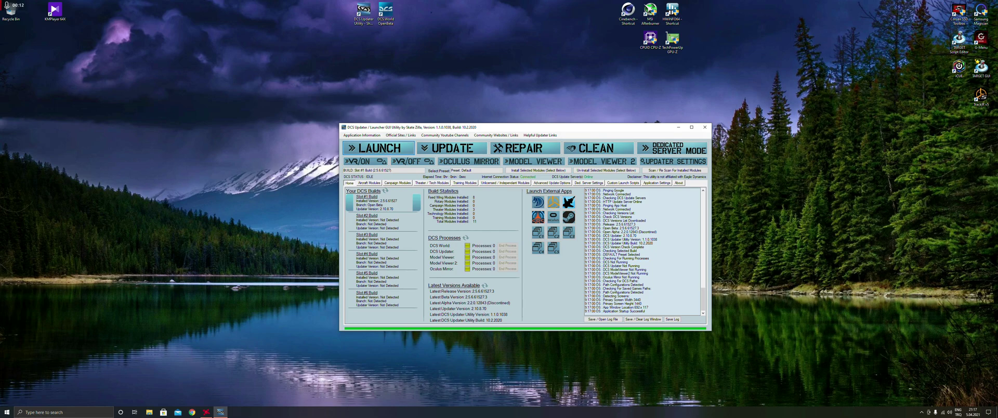
Step: Switch to the DCS Updater utility and review its application settings, home page, aircraft modules and advanced update options
left_click(658, 183)
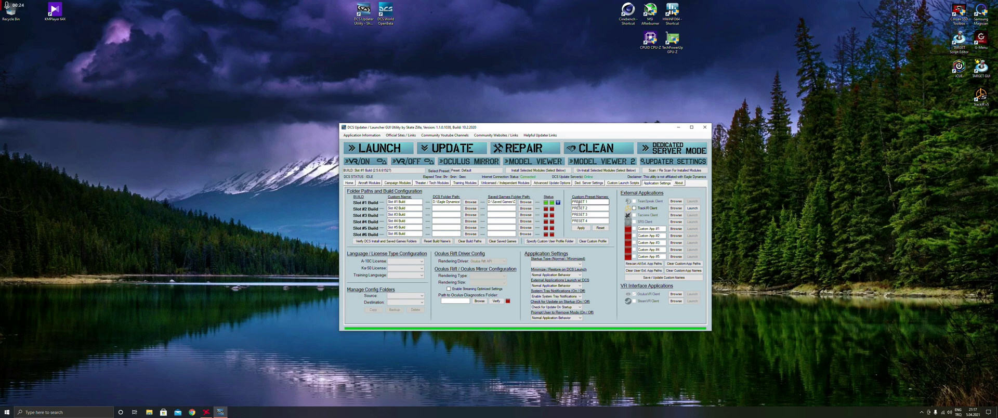
left_click(349, 183)
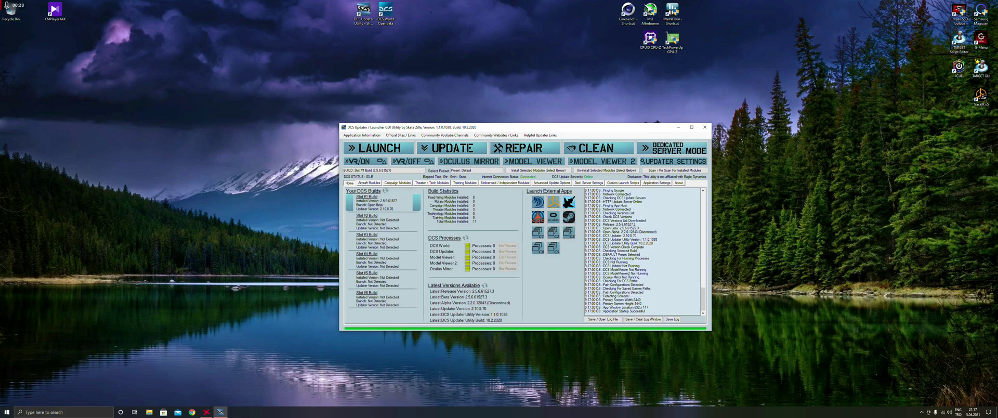
left_click(369, 183)
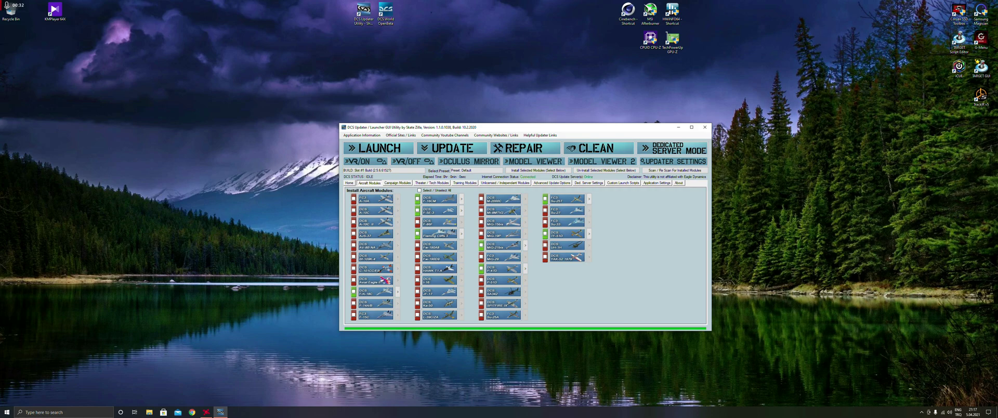
left_click(553, 183)
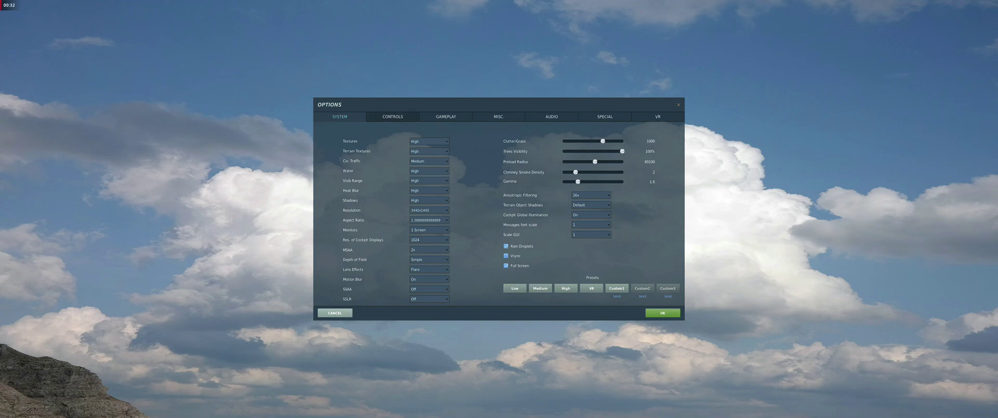
Step: Switch to DCS World and show the control settings in its game options
left_click(393, 116)
key("Return")
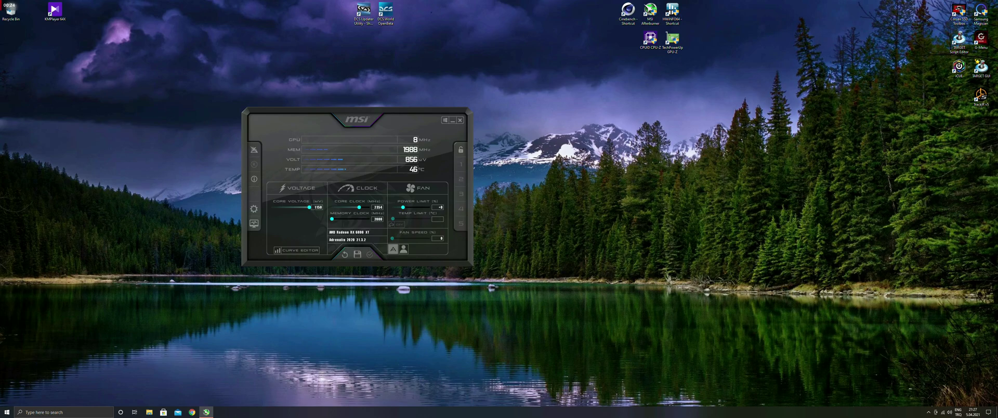
Step: Switch to MSI Afterburner and review its GPU usage monitoring, benchmark and On-Screen Display properties
left_click(254, 208)
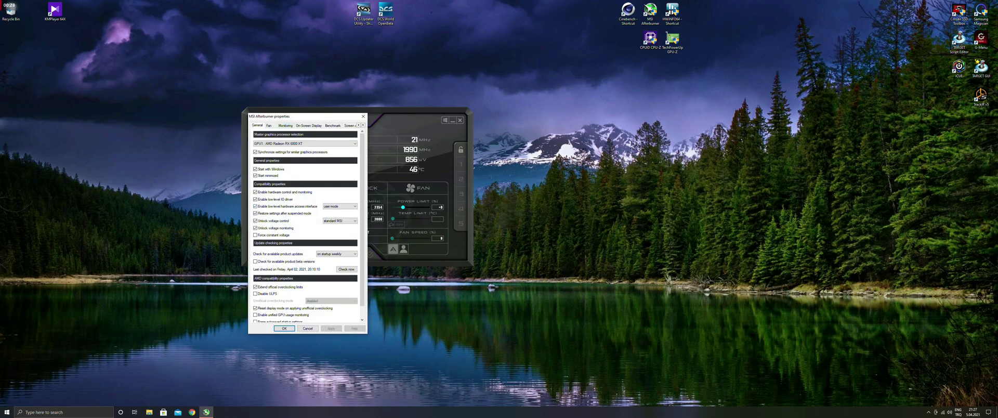
left_click(285, 125)
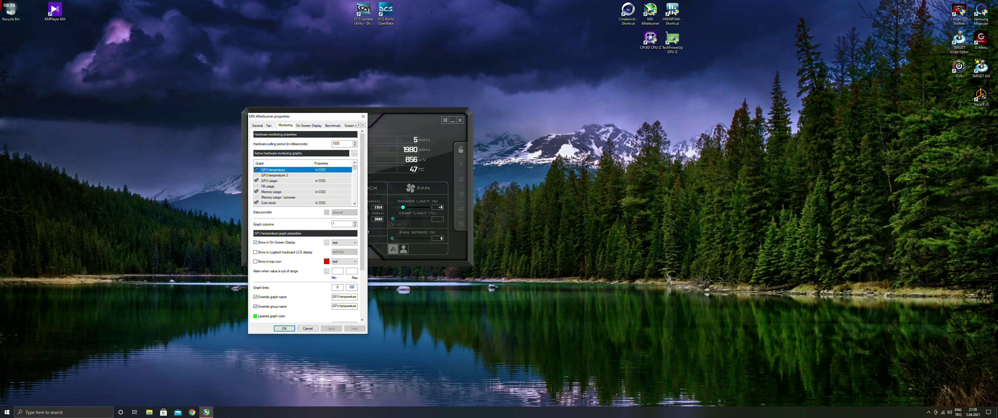
left_click(281, 180)
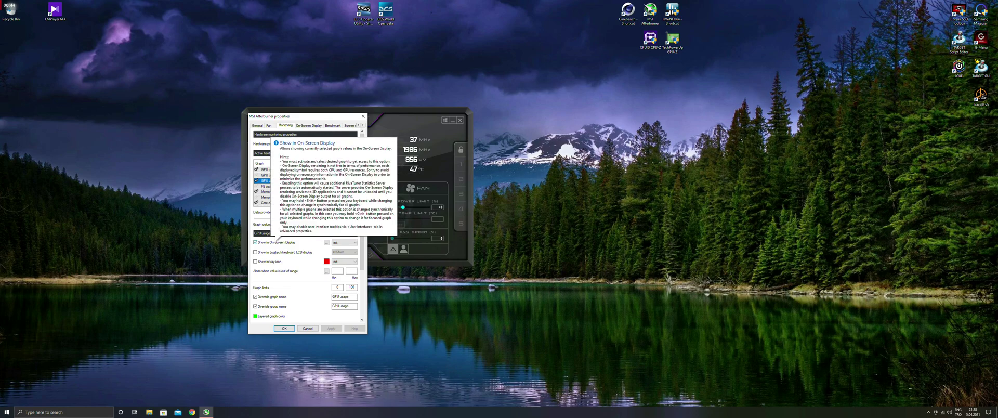
left_click(333, 125)
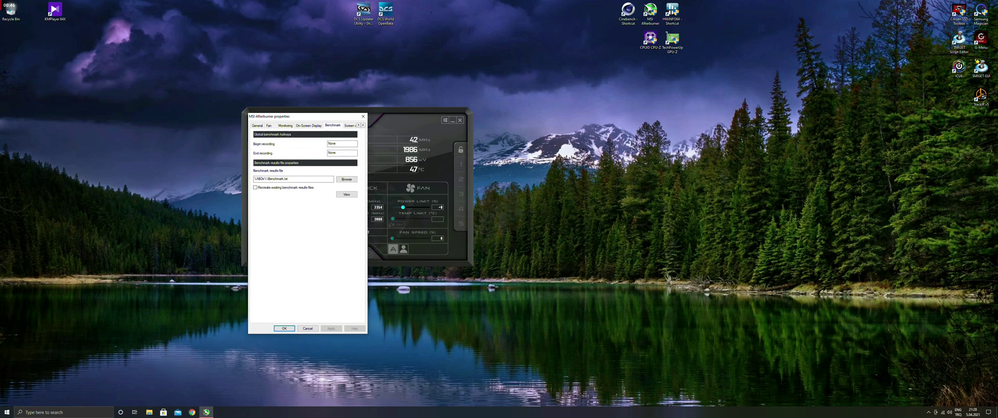
key("ctrl+shift+Tab")
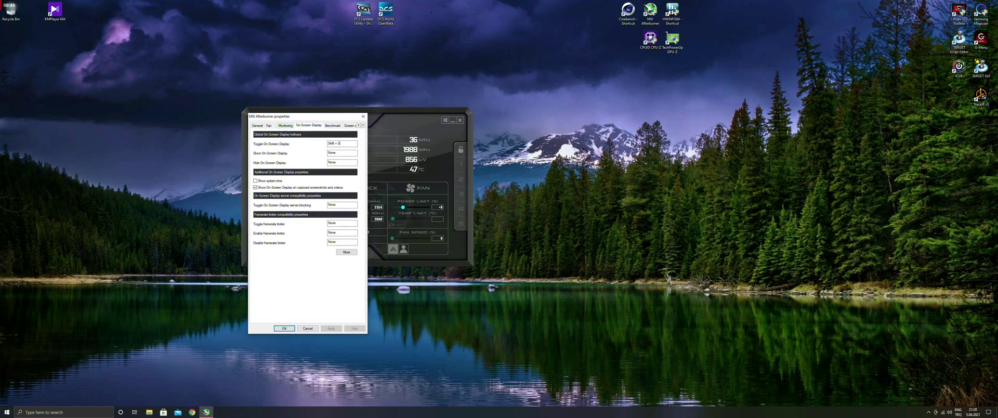
key("ctrl+shift+Tab")
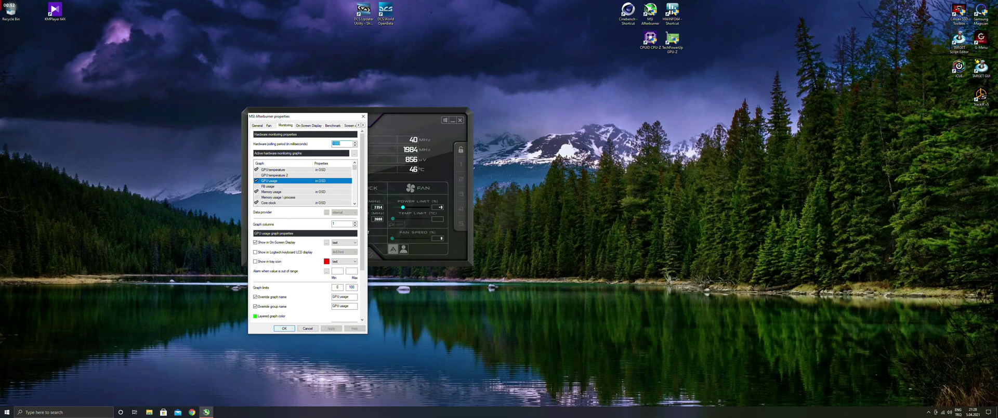
key("Return")
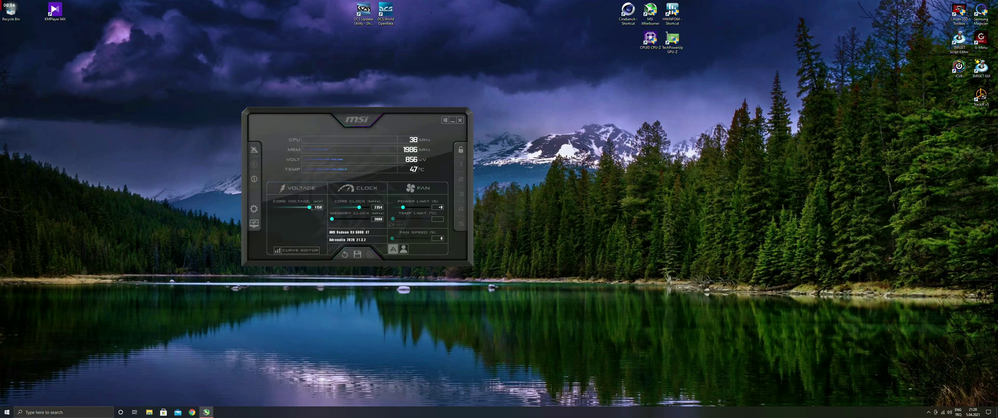
Step: Open RivaTuner Statistics Server and review its general, plugin and user interface properties, including the compatibility and injection settings
left_click(929, 412)
left_click(929, 400)
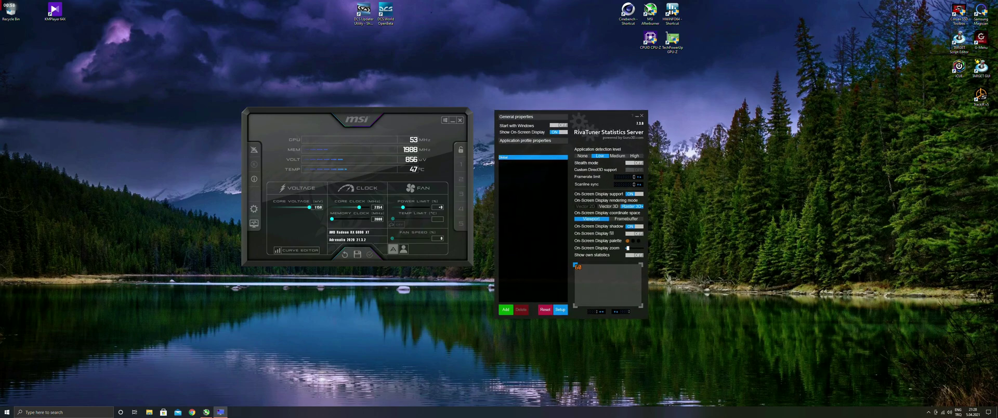
left_click(560, 309)
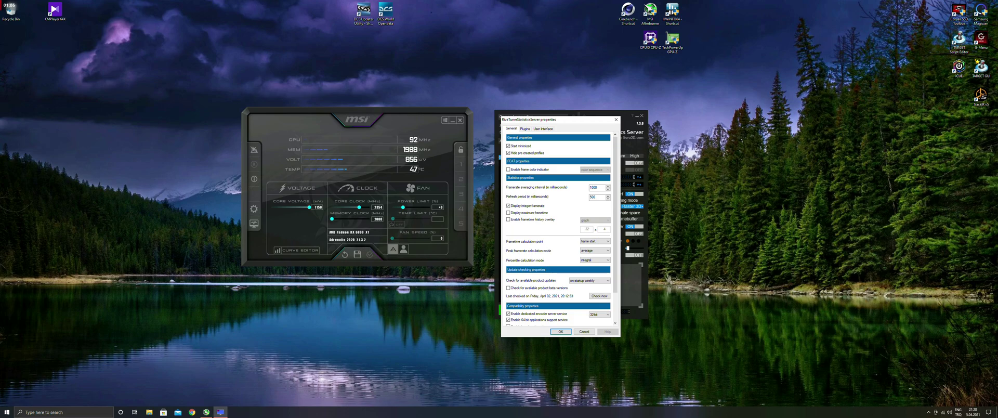
key("ctrl+Tab")
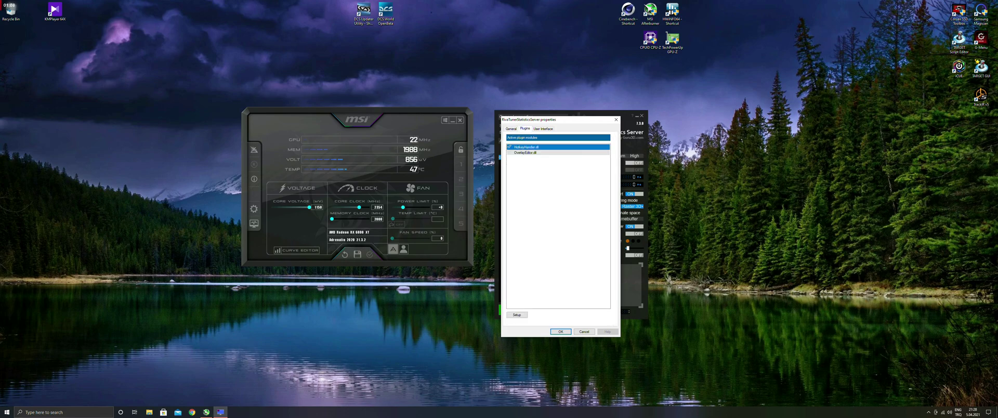
key("ctrl+Tab")
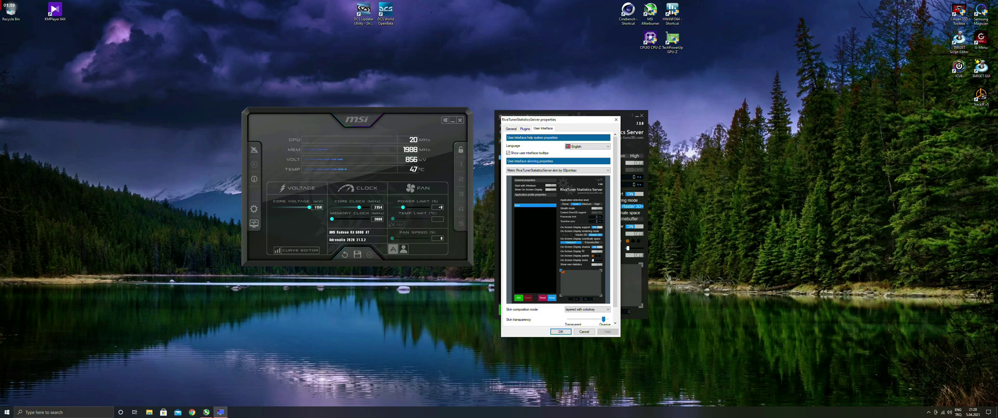
key("ctrl+Tab")
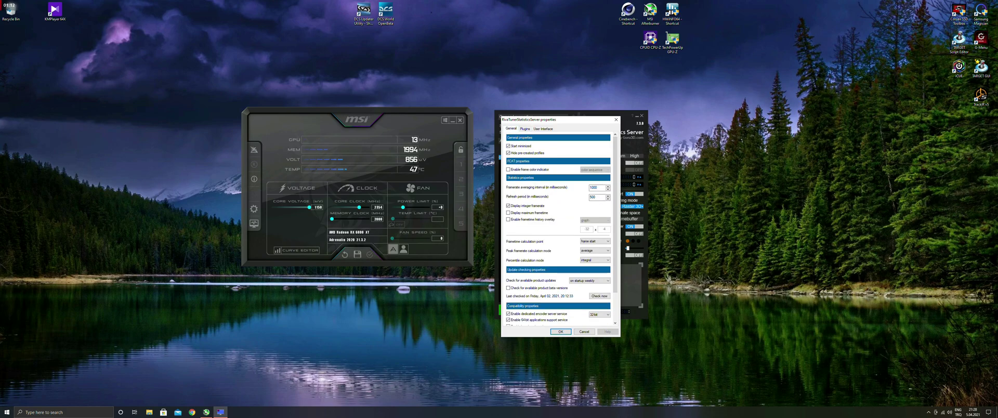
scroll(558, 229, "down", 3)
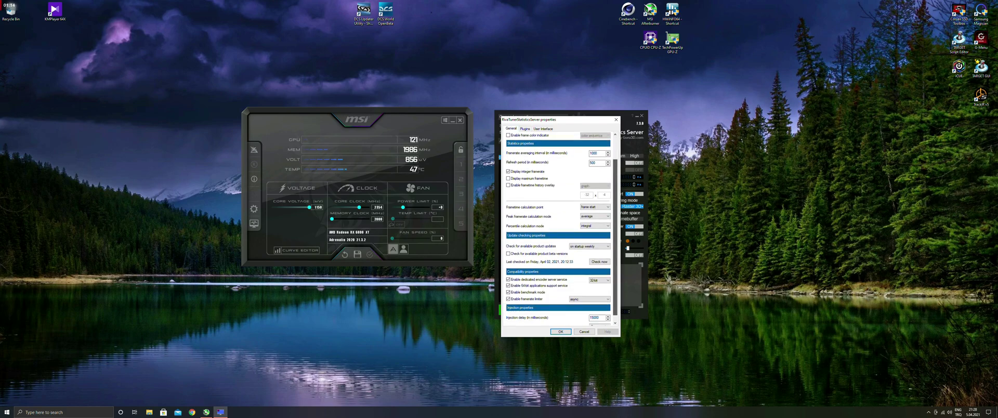
left_click(560, 331)
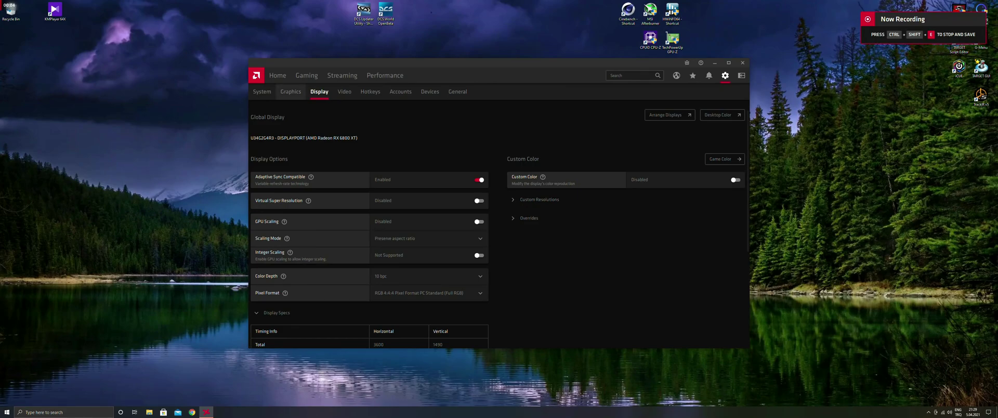
Step: Switch to AMD Radeon Software and review the system information and the display options, including Adaptive Sync Compatible
left_click(262, 92)
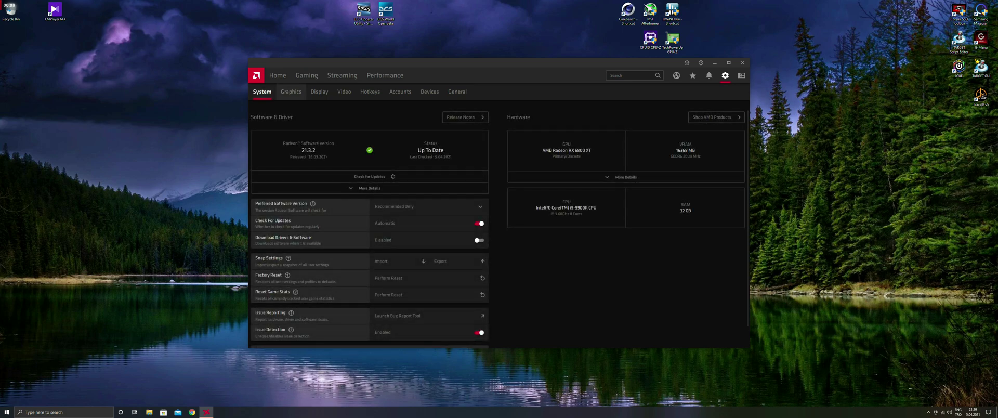
left_click(319, 91)
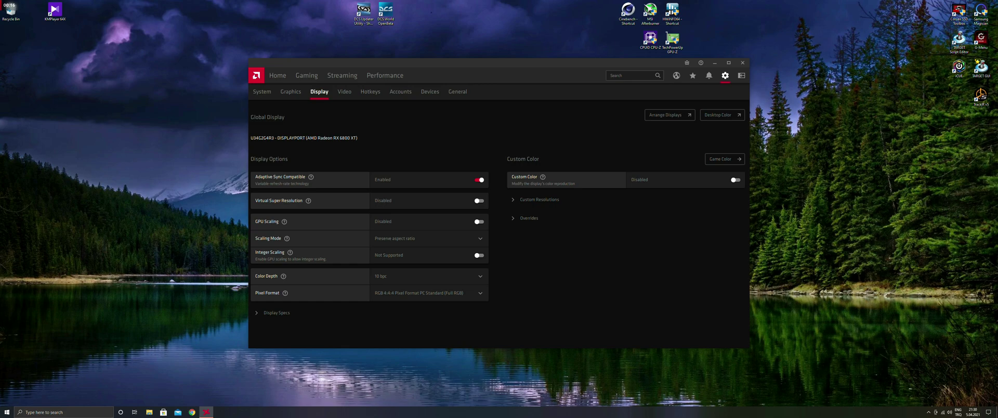
mouse_move(311, 177)
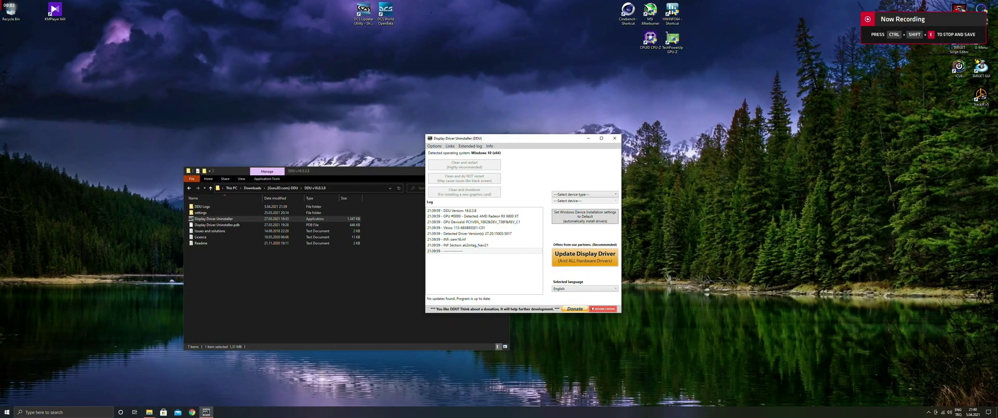
Step: Switch to Display Driver Uninstaller, set the device type to GPU, and review its general, AMD and advanced options
left_click(218, 219)
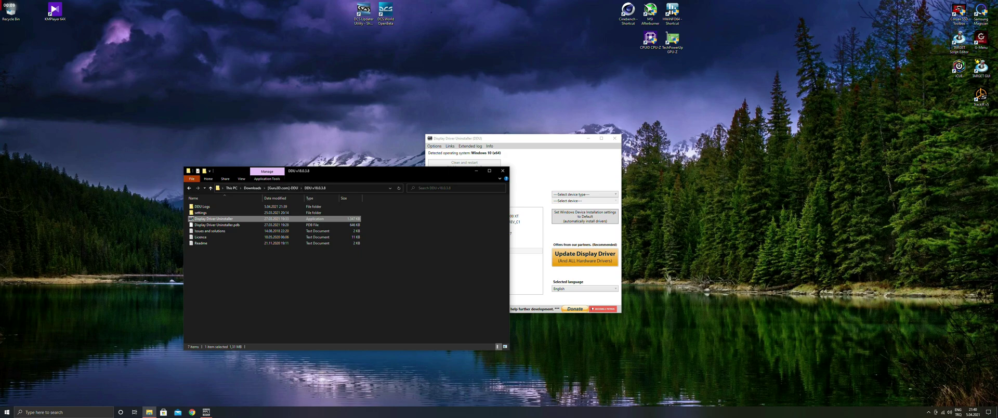
left_click_drag(522, 141, 431, 167)
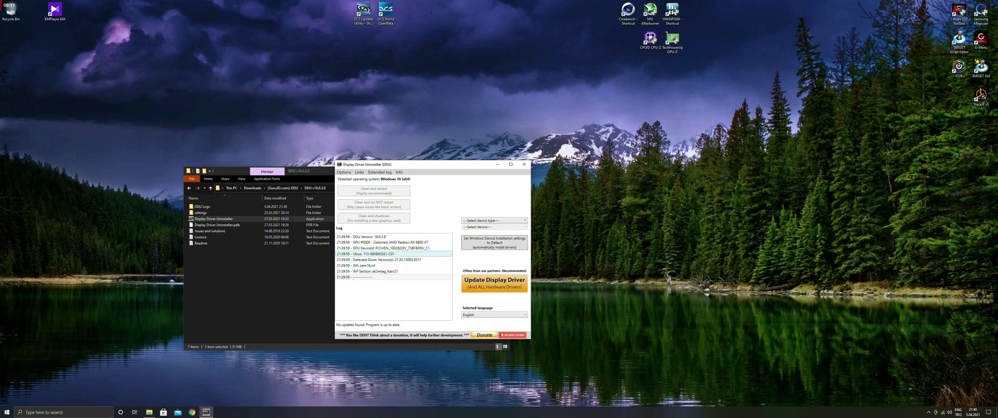
left_click(494, 220)
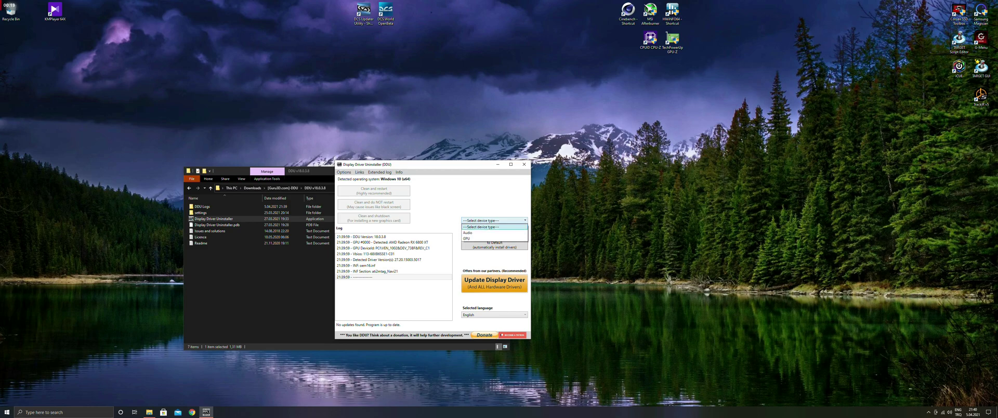
left_click(468, 238)
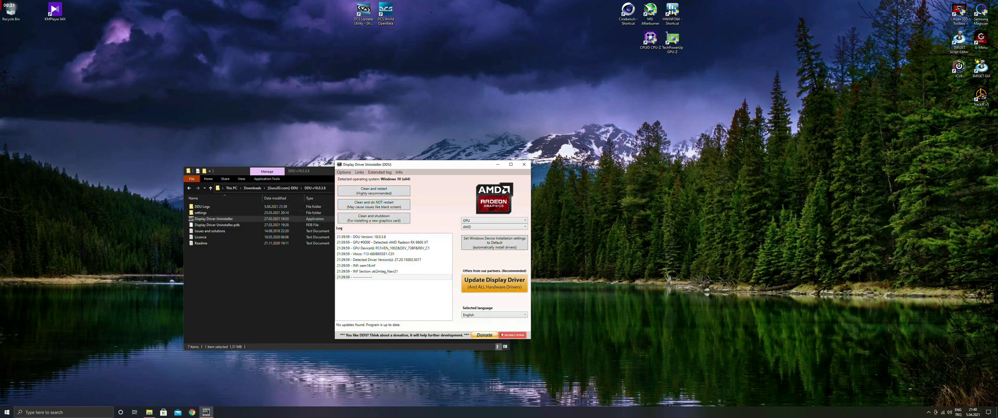
left_click(344, 172)
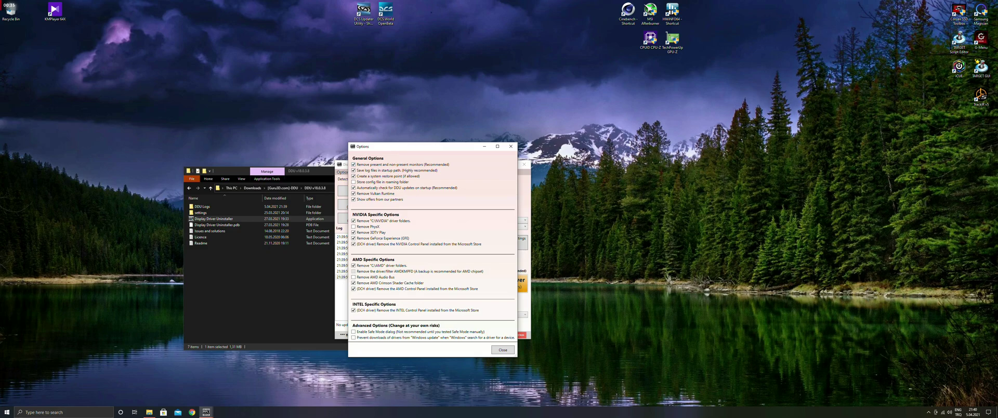
left_click(503, 350)
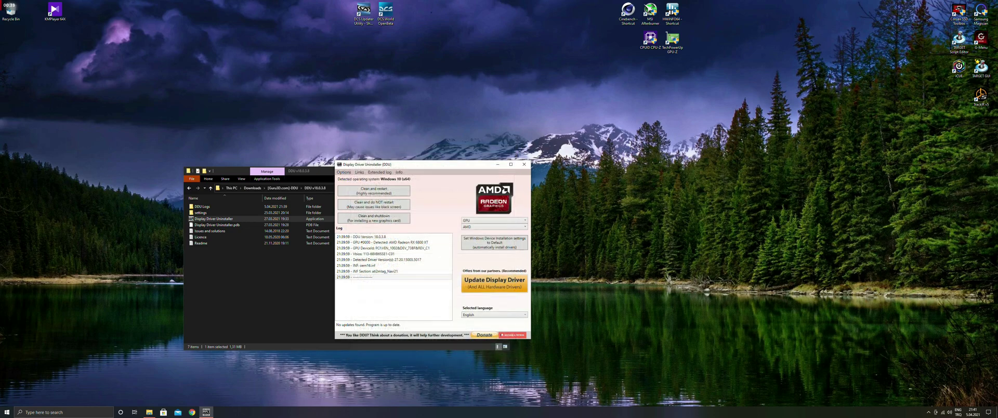